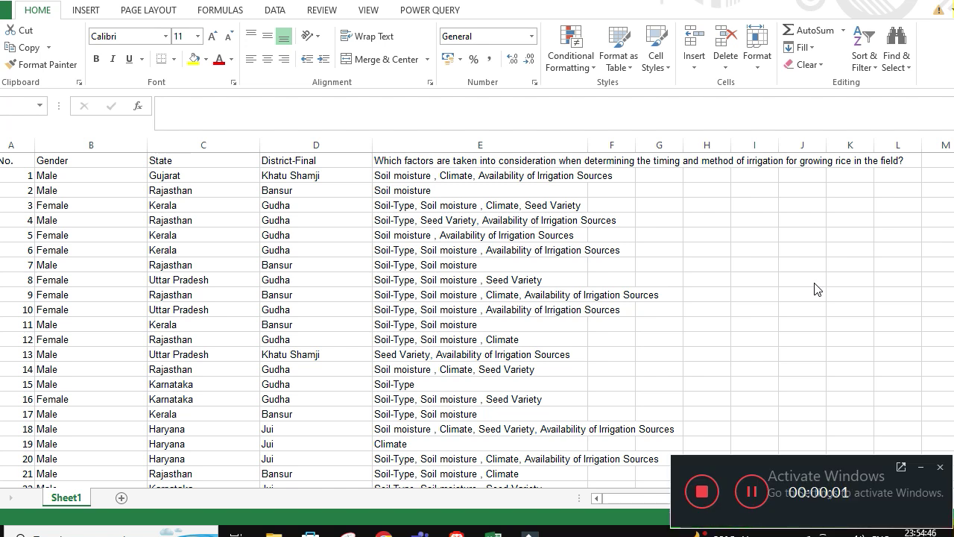
# Step: Insert two blank rows directly below record 1
pyautogui.click(921, 468)
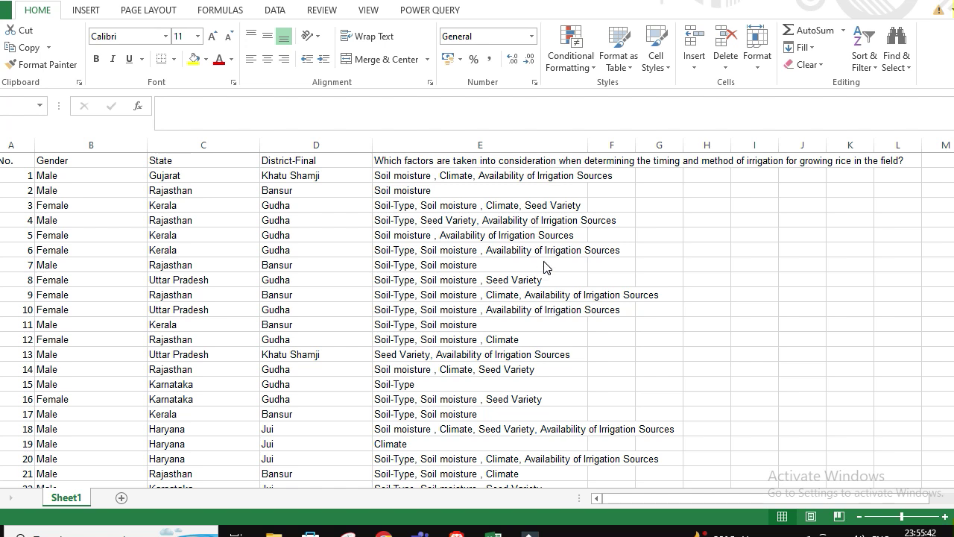
pyautogui.click(15, 165)
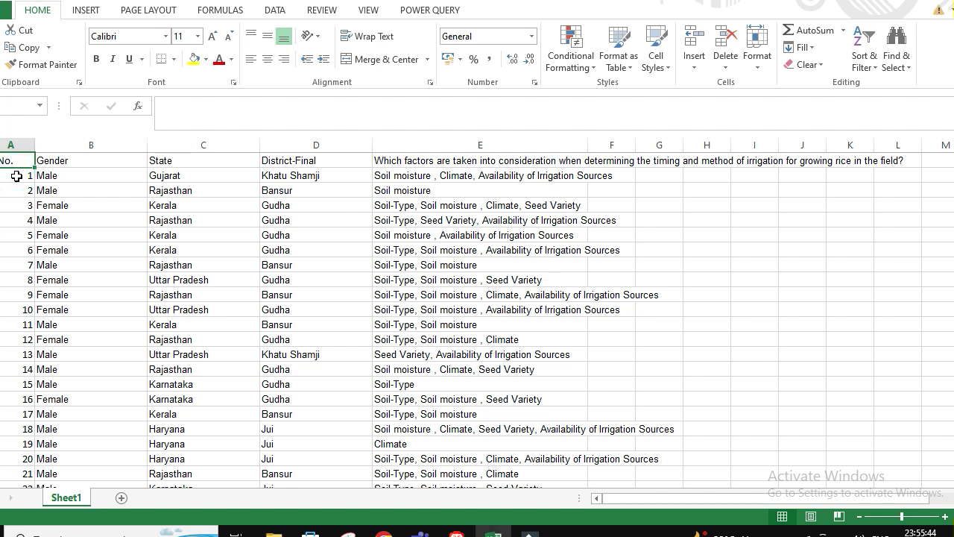
pyautogui.click(16, 176)
pyautogui.hotkey('ctrl', 'shift', 'Right')
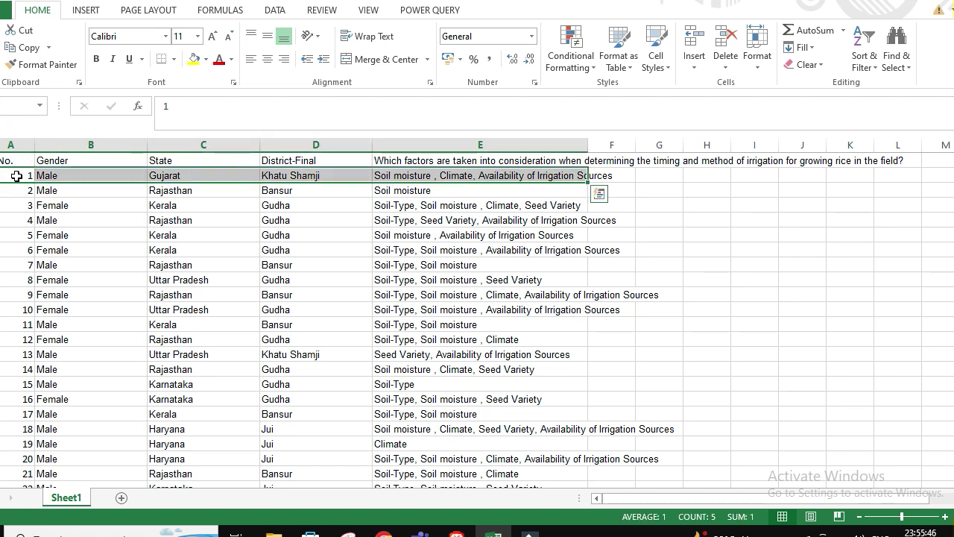
pyautogui.press('Down')
pyautogui.hotkey('shift', 'space')
pyautogui.hotkey('ctrl', 'shift', '+')
pyautogui.hotkey('ctrl', 'shift', '+')
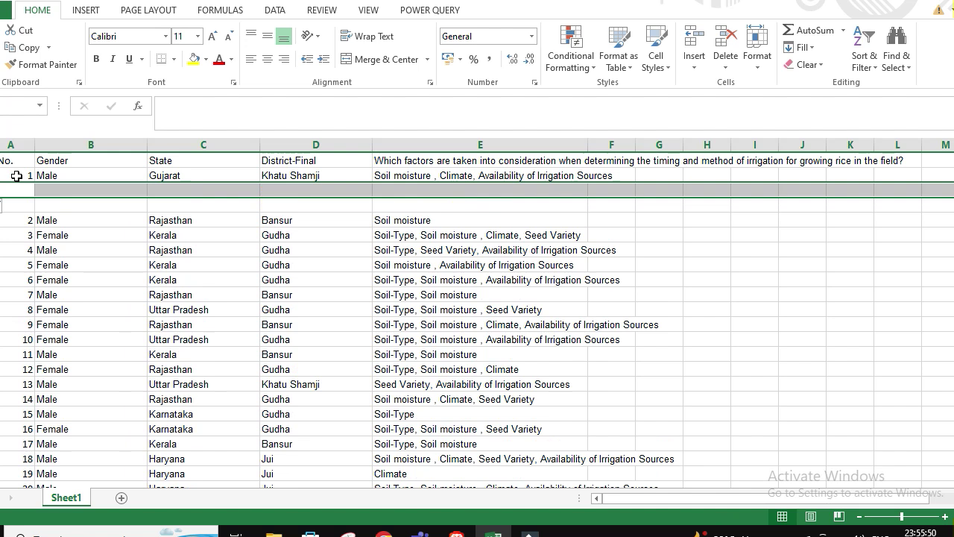
# Step: Enter Climate and Availability of Irrigation Sources in column E of the two new rows
pyautogui.press('Up')
pyautogui.press('Right')
pyautogui.press('Right')
pyautogui.press('Right')
pyautogui.press('Right')
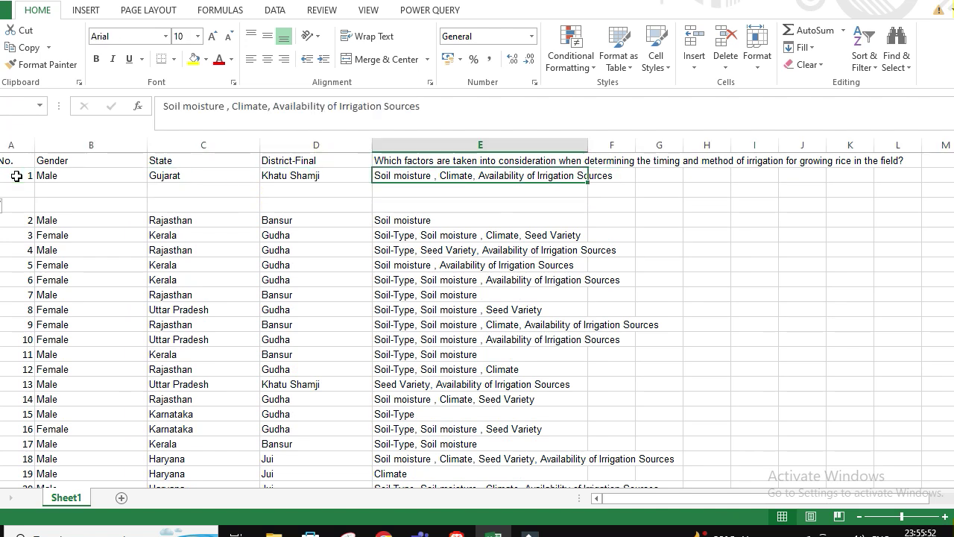
pyautogui.press('Down')
pyautogui.write('Cli')
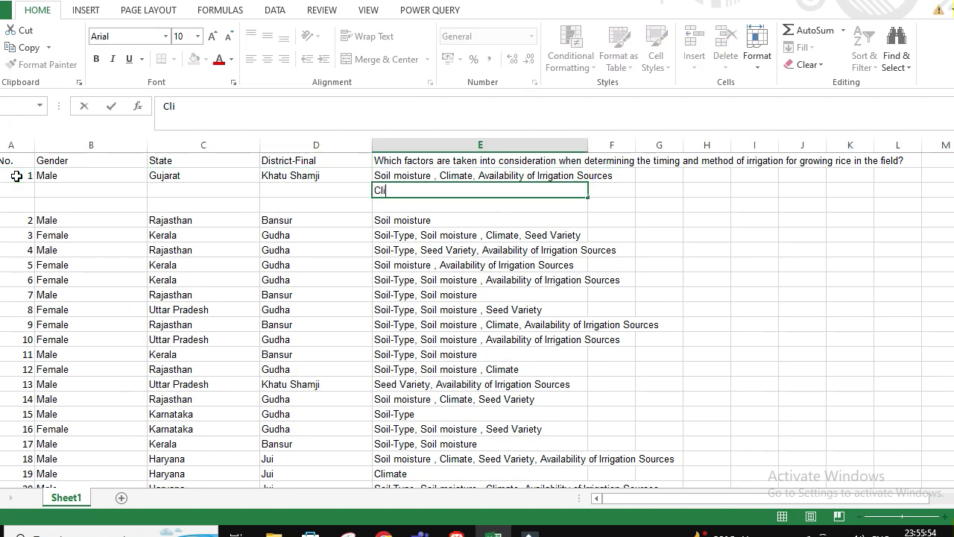
pyautogui.write('mate')
pyautogui.press('Return')
pyautogui.write('Availa')
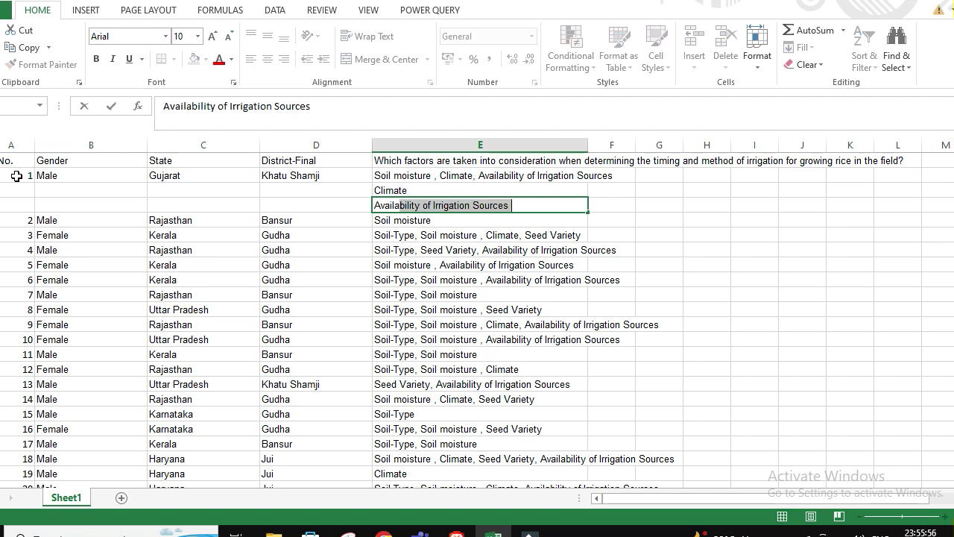
pyautogui.write('bility')
pyautogui.press('Return')
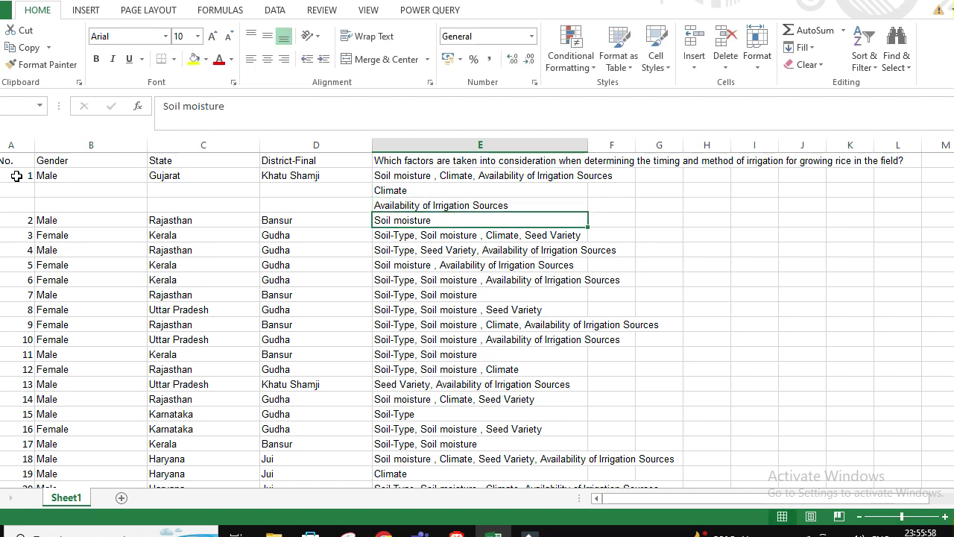
# Step: Remove the extra blank row accidentally inserted above record 2
pyautogui.hotkey('shift', 'space')
pyautogui.hotkey('ctrl', 'shift', '+')
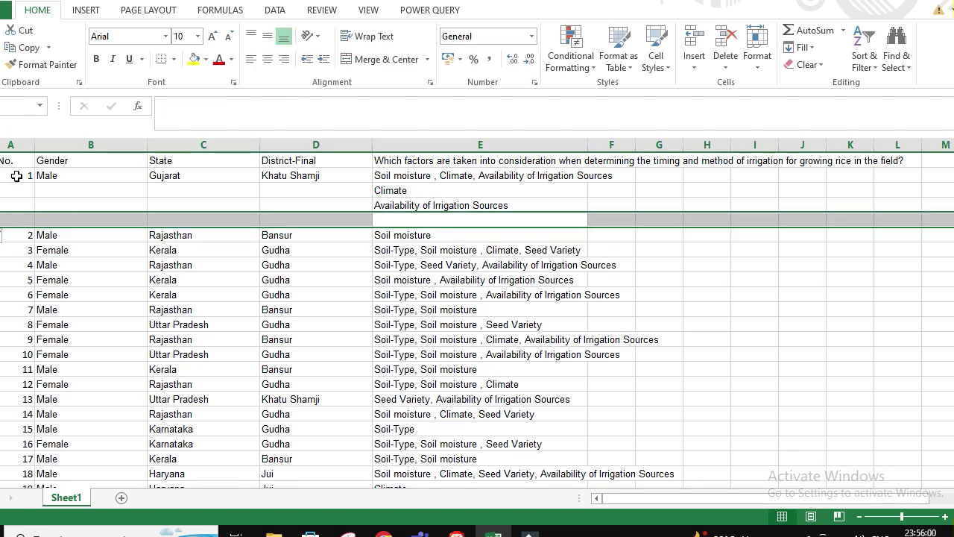
pyautogui.press('Left')
pyautogui.hotkey('shift', 'space')
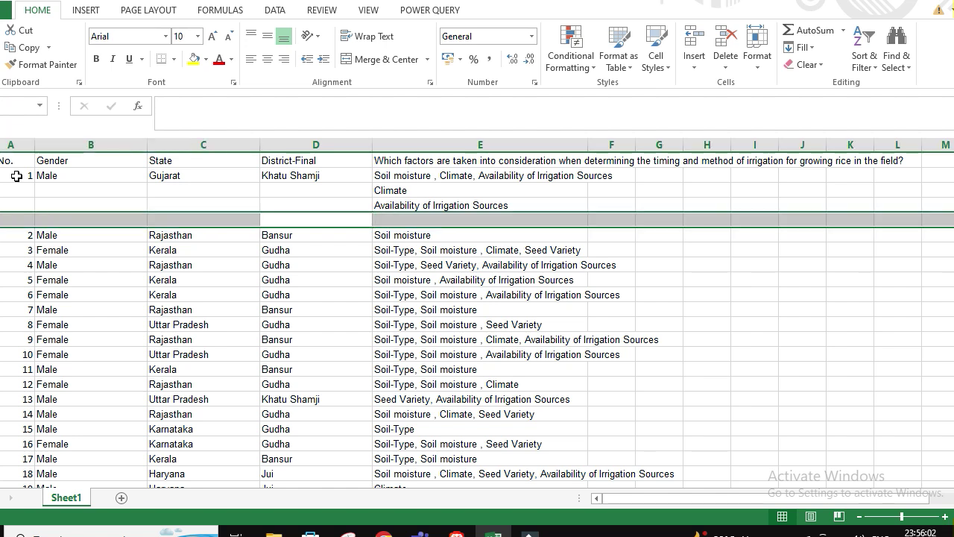
pyautogui.hotkey('ctrl', '-')
# Step: Copy record 1's number, gender, state and district into both new rows
pyautogui.press('Left')
pyautogui.press('Left')
pyautogui.press('Left')
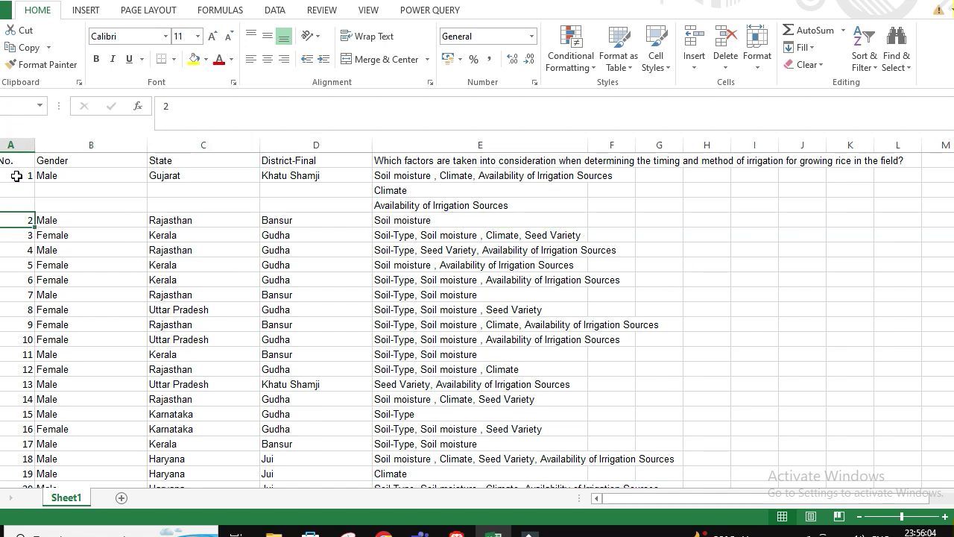
pyautogui.press('Up')
pyautogui.press('Up')
pyautogui.press('Up')
pyautogui.hotkey('shift', 'Right')
pyautogui.hotkey('shift', 'Right')
pyautogui.hotkey('shift', 'Right')
pyautogui.hotkey('ctrl', 'c')
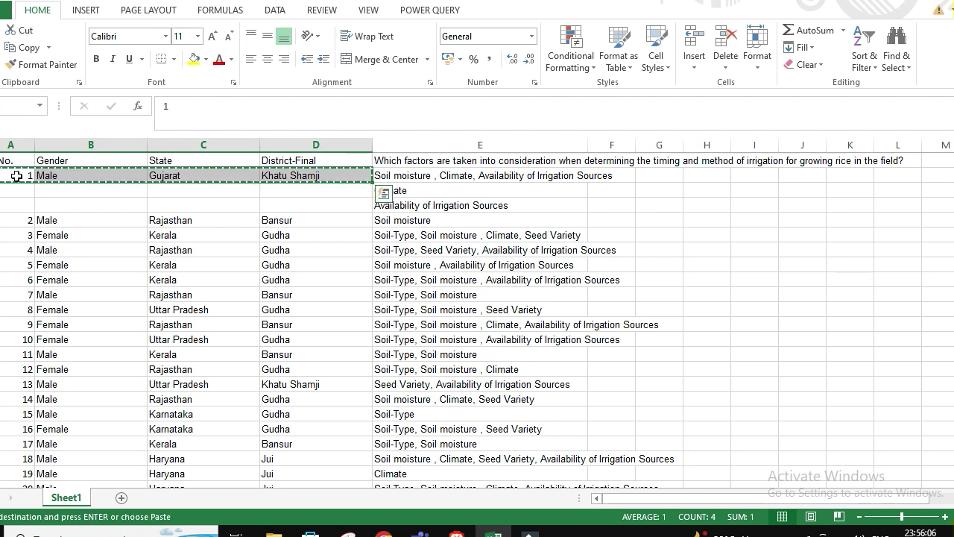
pyautogui.press('Down')
pyautogui.hotkey('ctrl', 'v')
pyautogui.press('Down')
pyautogui.hotkey('ctrl', 'v')
# Step: Return to record 1's original factors cell and begin editing its text
pyautogui.press('Right')
pyautogui.press('Right')
pyautogui.press('Up')
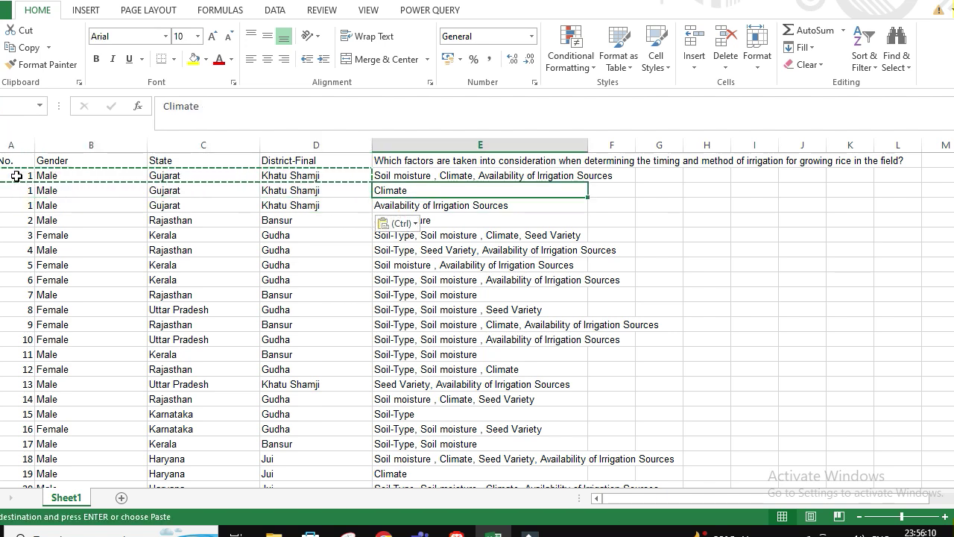
pyautogui.press('Up')
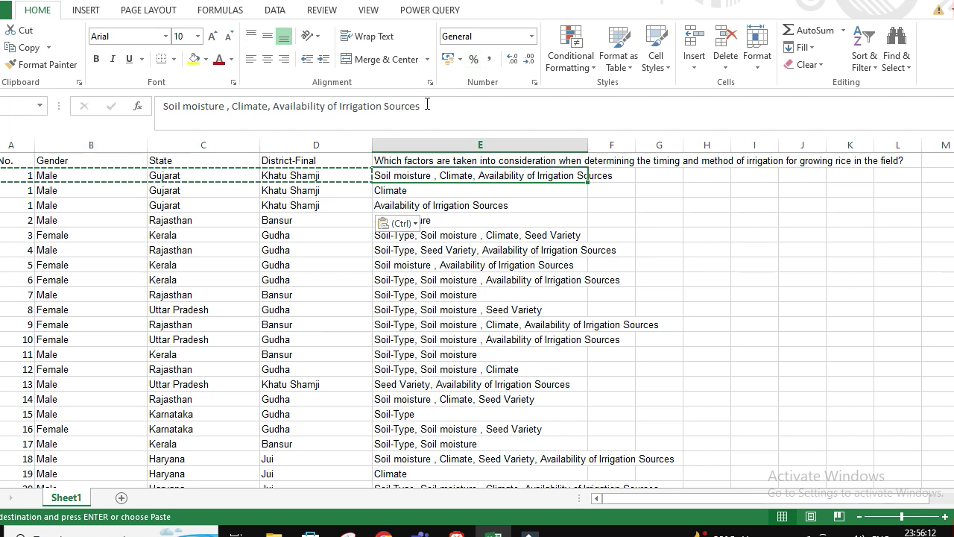
pyautogui.click(427, 105)
# Step: Trim record 1's factors to Soil moisture, then undo that edit and the second paste
pyautogui.press('BackSpace')
pyautogui.press('BackSpace')
pyautogui.press('BackSpace')
pyautogui.press('BackSpace')
pyautogui.press('BackSpace')
pyautogui.press('BackSpace')
pyautogui.press('BackSpace')
pyautogui.press('BackSpace')
pyautogui.press('BackSpace')
pyautogui.press('BackSpace')
pyautogui.press('BackSpace')
pyautogui.press('BackSpace')
pyautogui.press('BackSpace')
pyautogui.press('BackSpace')
pyautogui.press('BackSpace')
pyautogui.press('BackSpace')
pyautogui.press('BackSpace')
pyautogui.press('BackSpace')
pyautogui.press('BackSpace')
pyautogui.press('BackSpace')
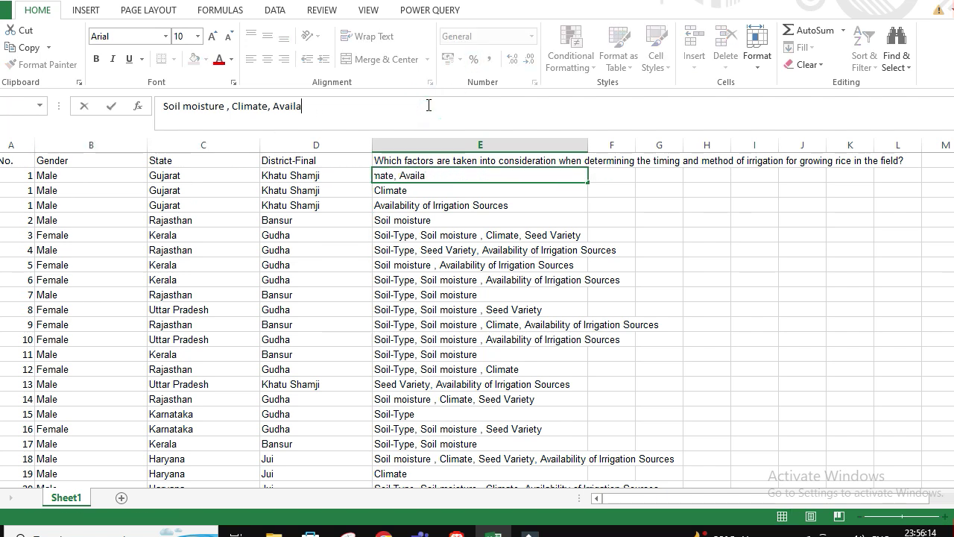
pyautogui.press('BackSpace')
pyautogui.press('BackSpace')
pyautogui.press('BackSpace')
pyautogui.press('BackSpace')
pyautogui.press('BackSpace')
pyautogui.press('BackSpace')
pyautogui.press('BackSpace')
pyautogui.press('BackSpace')
pyautogui.press('BackSpace')
pyautogui.press('BackSpace')
pyautogui.press('BackSpace')
pyautogui.press('BackSpace')
pyautogui.press('BackSpace')
pyautogui.press('BackSpace')
pyautogui.press('BackSpace')
pyautogui.press('BackSpace')
pyautogui.press('BackSpace')
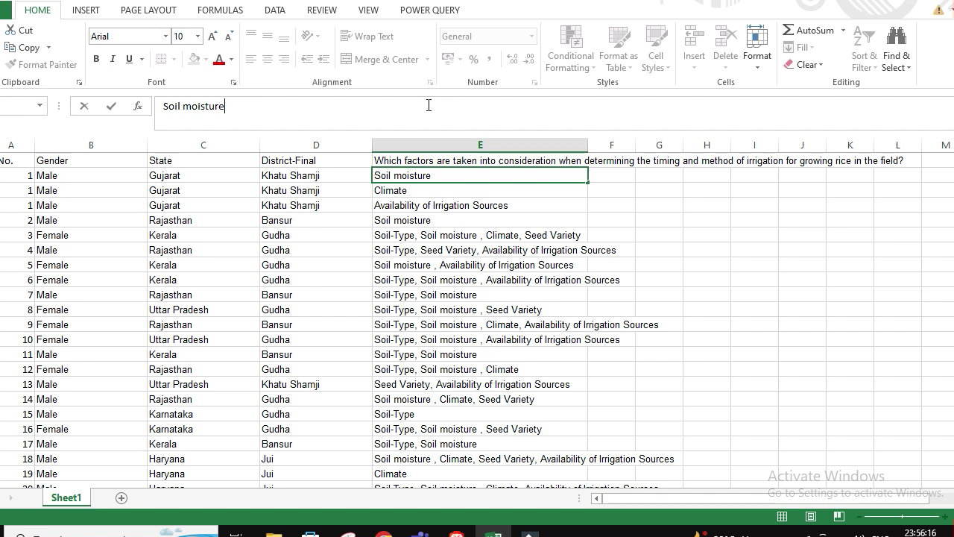
pyautogui.press('Return')
pyautogui.press('Right')
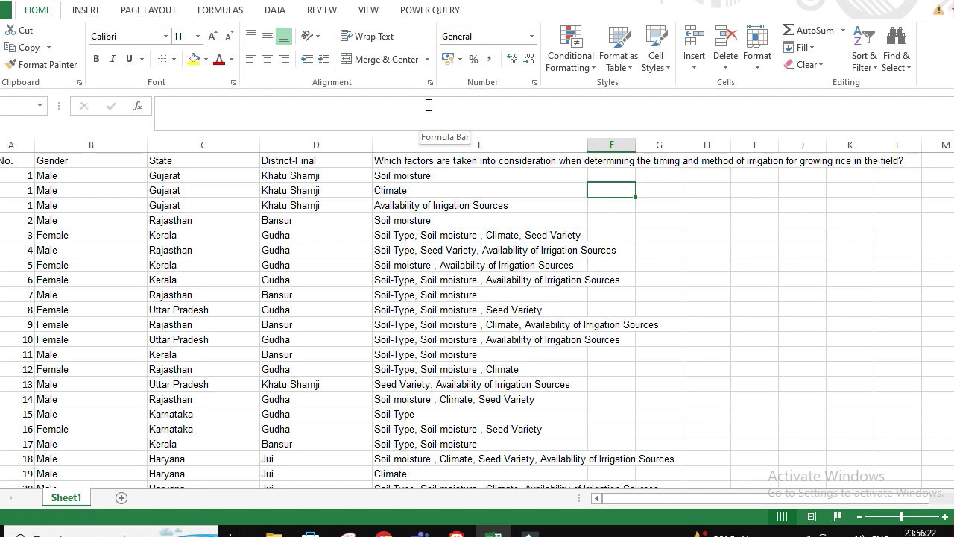
pyautogui.hotkey('ctrl', 'z')
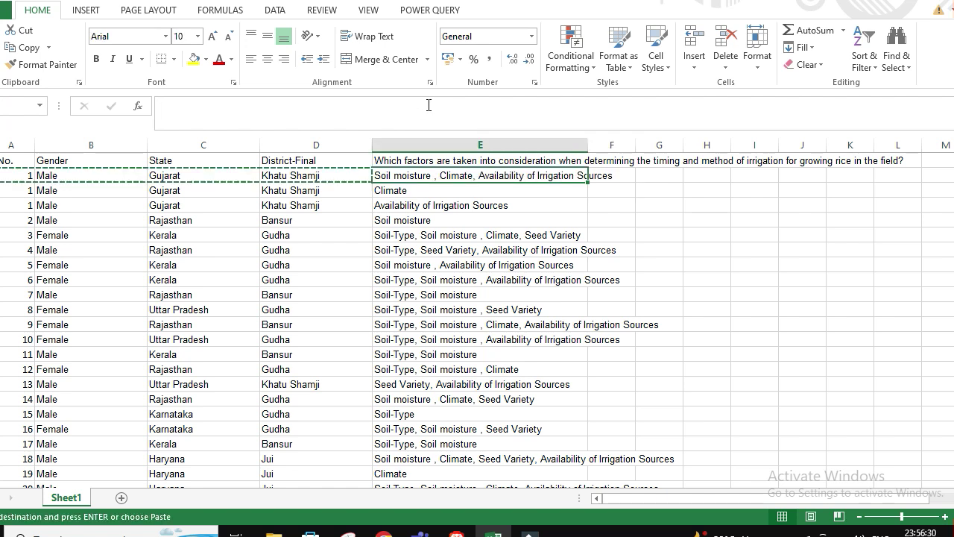
pyautogui.hotkey('ctrl', 'z')
# Step: Clear and delete the two added rows below record 1
pyautogui.press('Up')
pyautogui.hotkey('shift', 'space')
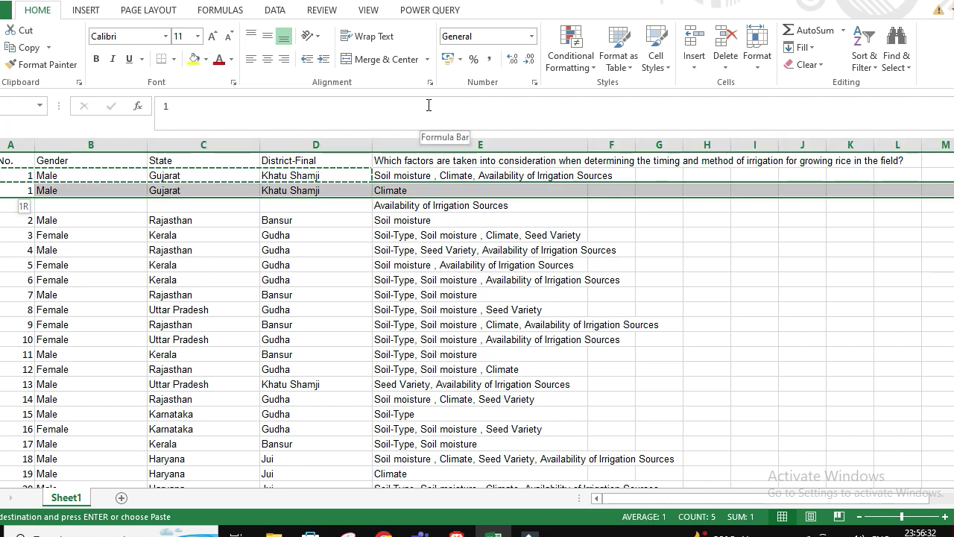
pyautogui.hotkey('shift', 'Down')
pyautogui.press('Delete')
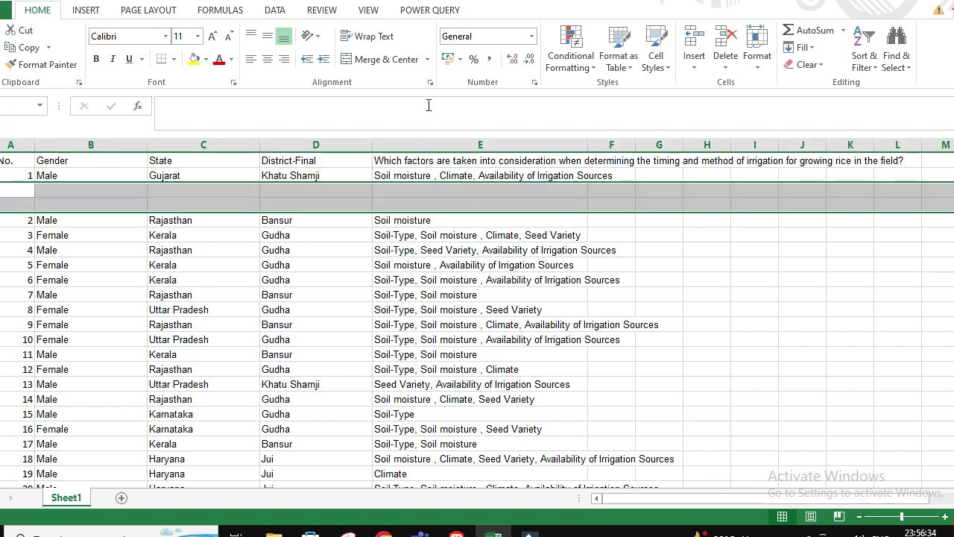
pyautogui.hotkey('ctrl', '-')
pyautogui.press('Right')
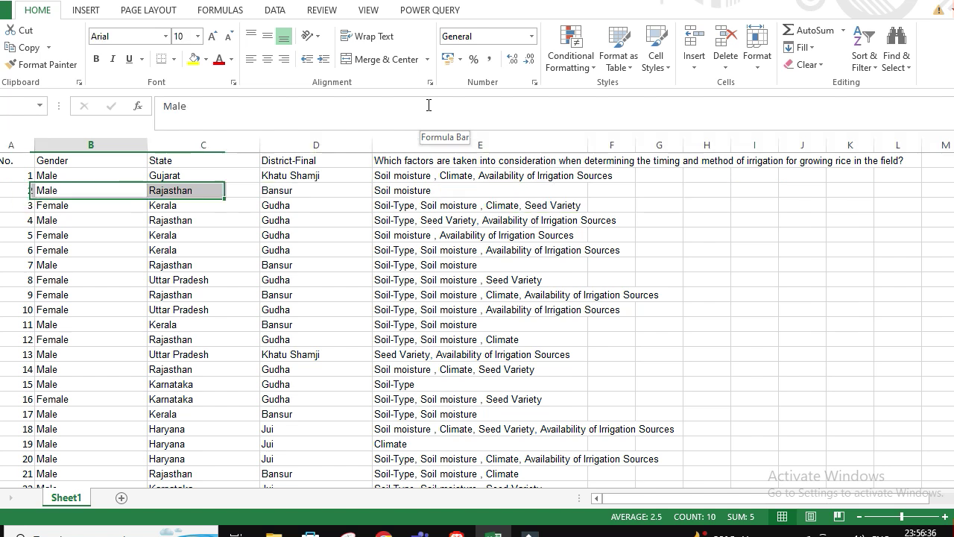
# Step: Start a Power Query From Table/Range query on the survey data $A$1:$E$181
pyautogui.click(452, 189)
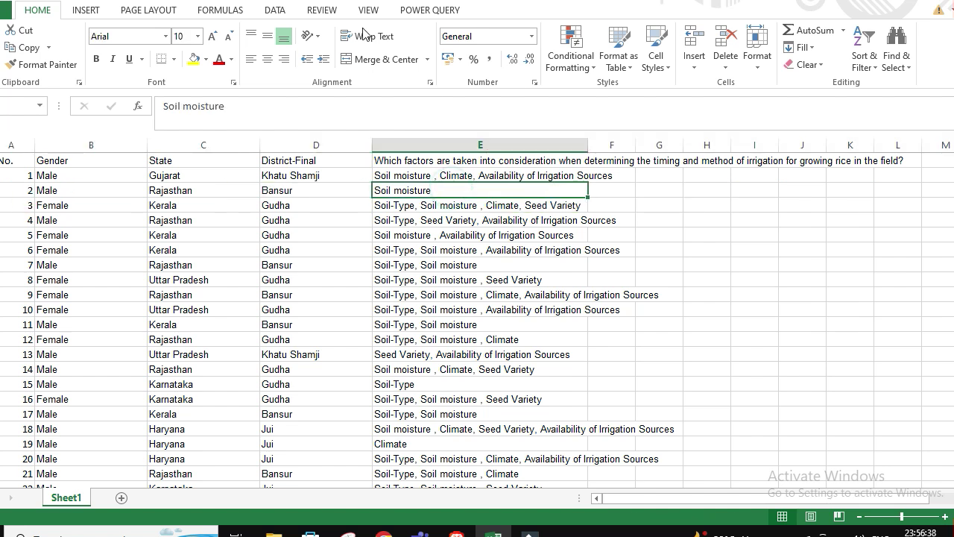
pyautogui.click(279, 18)
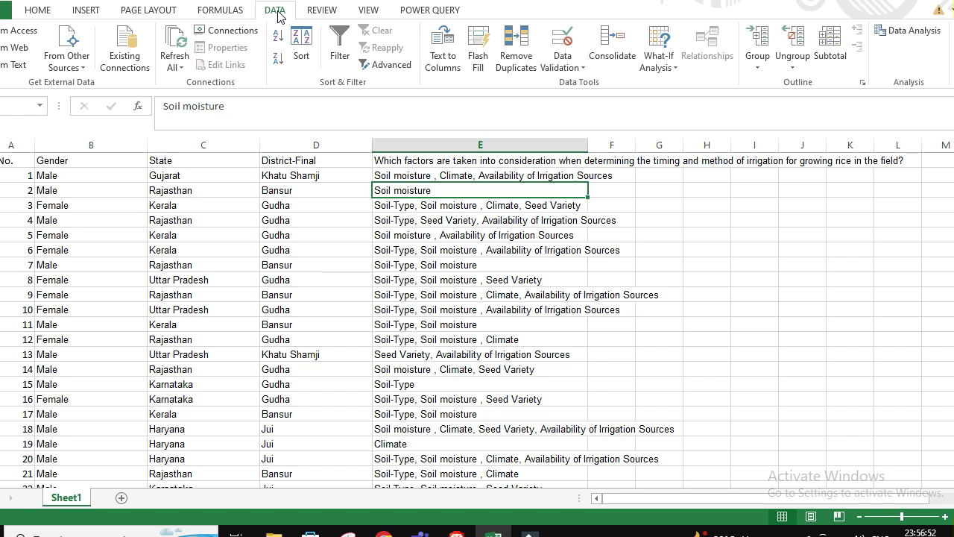
pyautogui.click(431, 10)
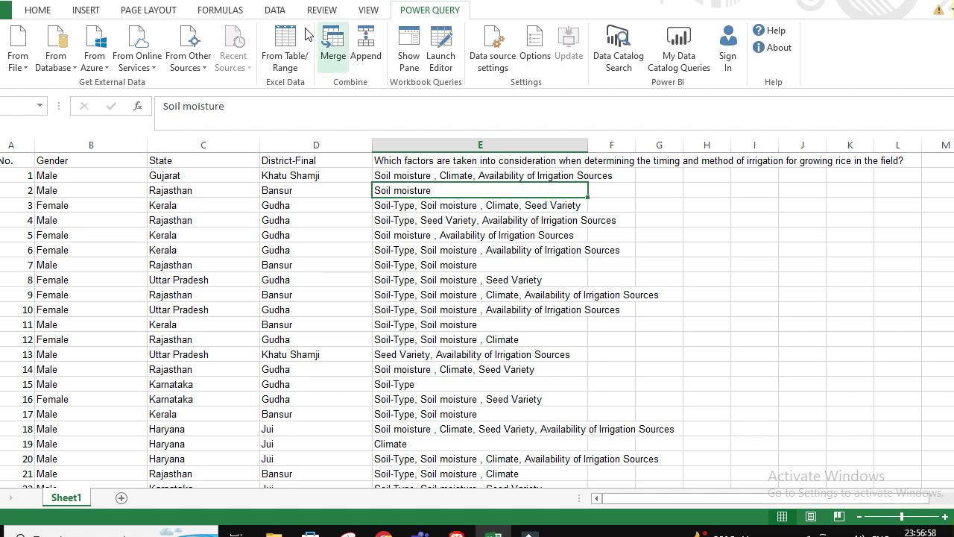
pyautogui.click(277, 47)
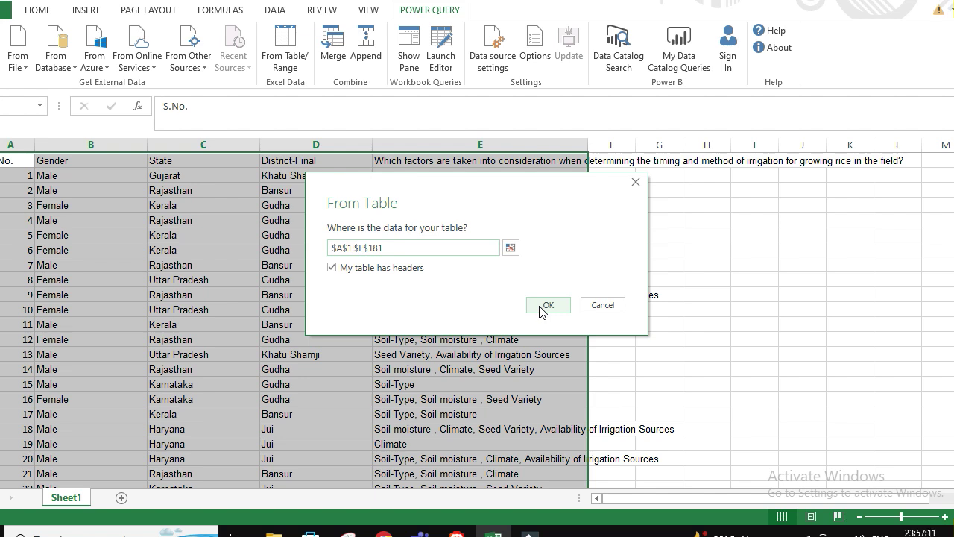
# Step: Accept range $A$1:$E$181 with headers, select the factors column, and list its Split Column options
pyautogui.click(545, 307)
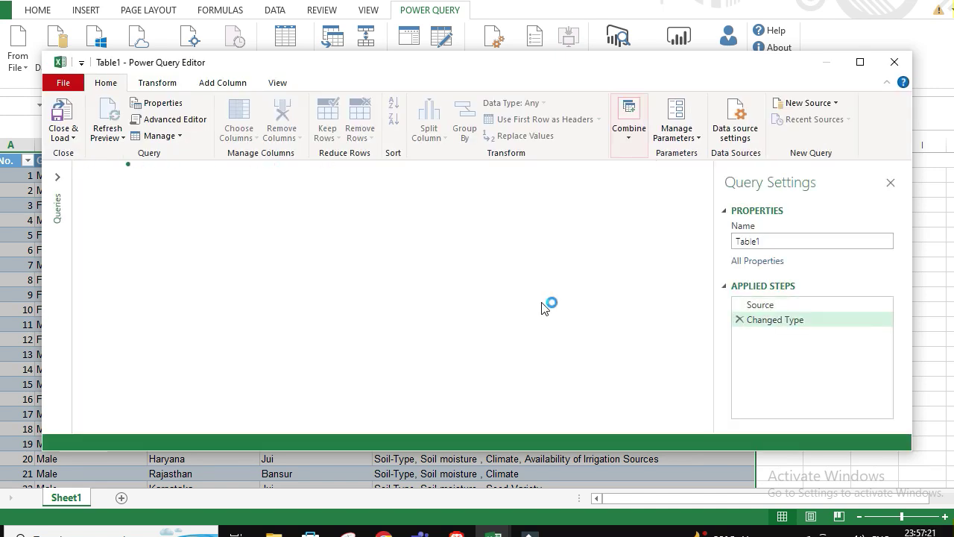
pyautogui.click(534, 181)
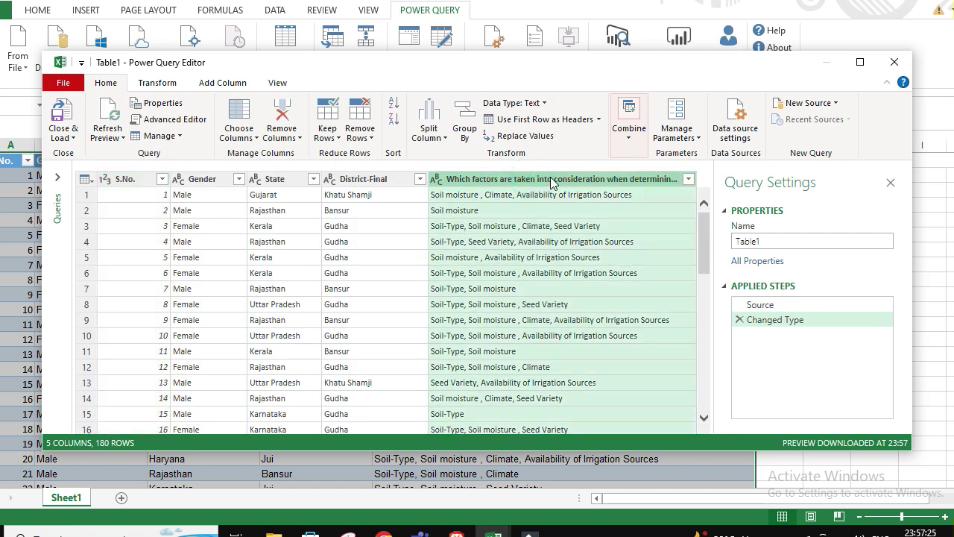
pyautogui.click(439, 134)
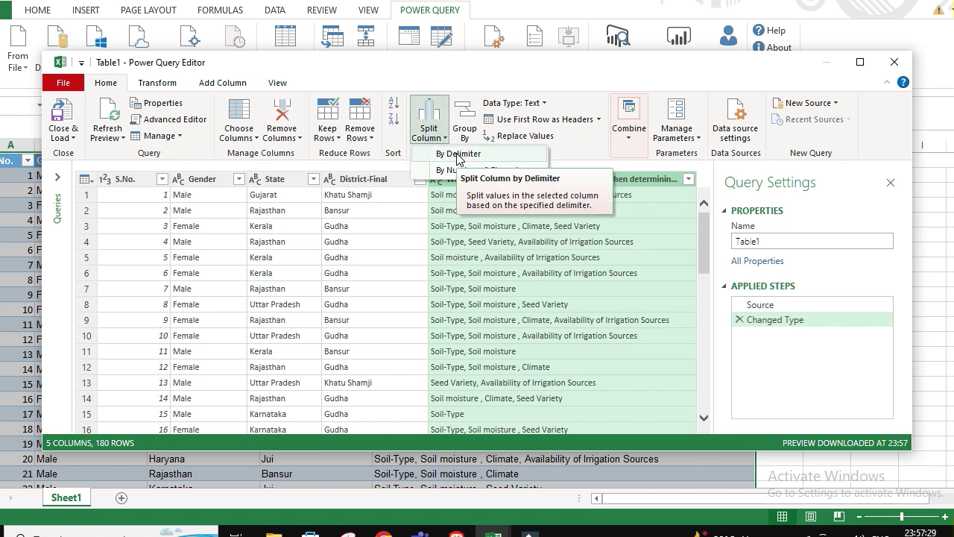
# Step: Split the factors column at each comma into rows, giving 525 rows, and Close & Load it
pyautogui.click(458, 154)
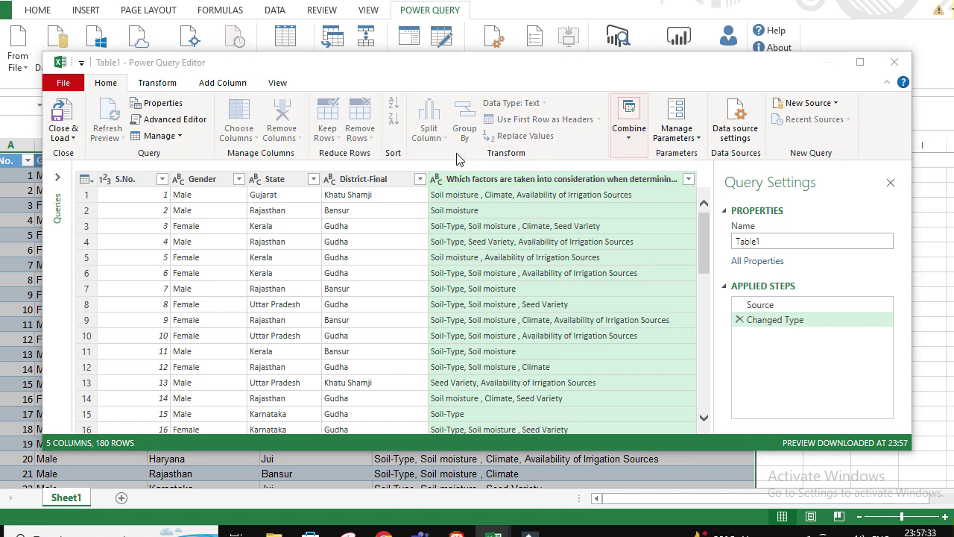
pyautogui.click(399, 210)
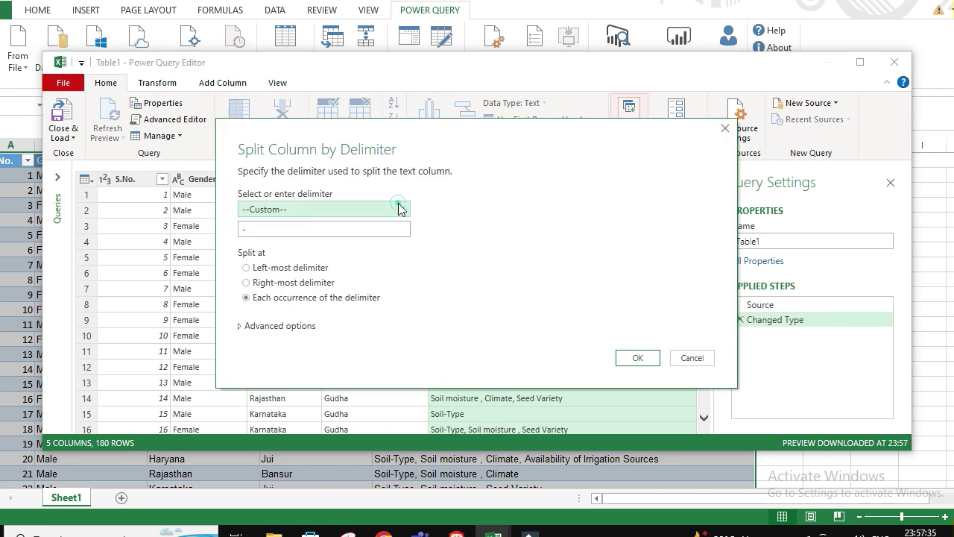
pyautogui.click(281, 239)
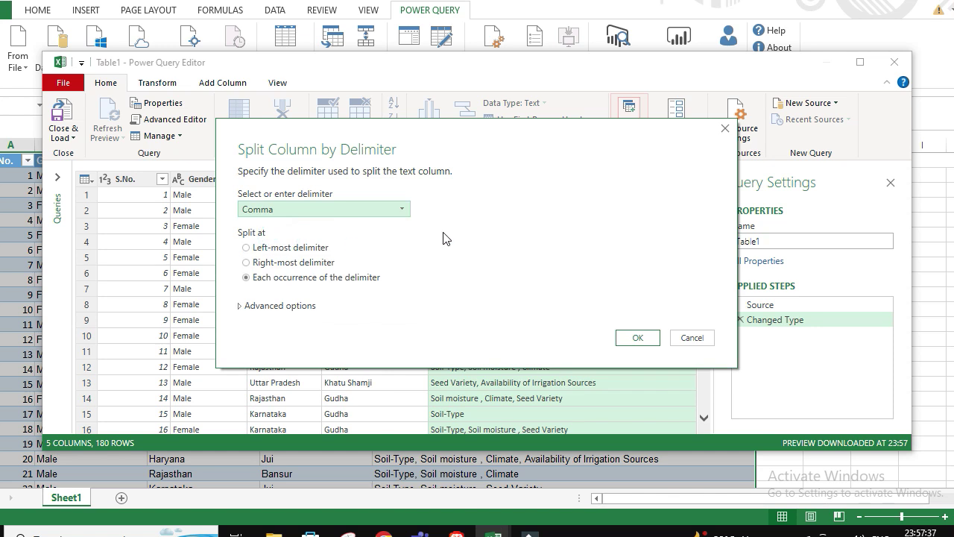
pyautogui.click(255, 306)
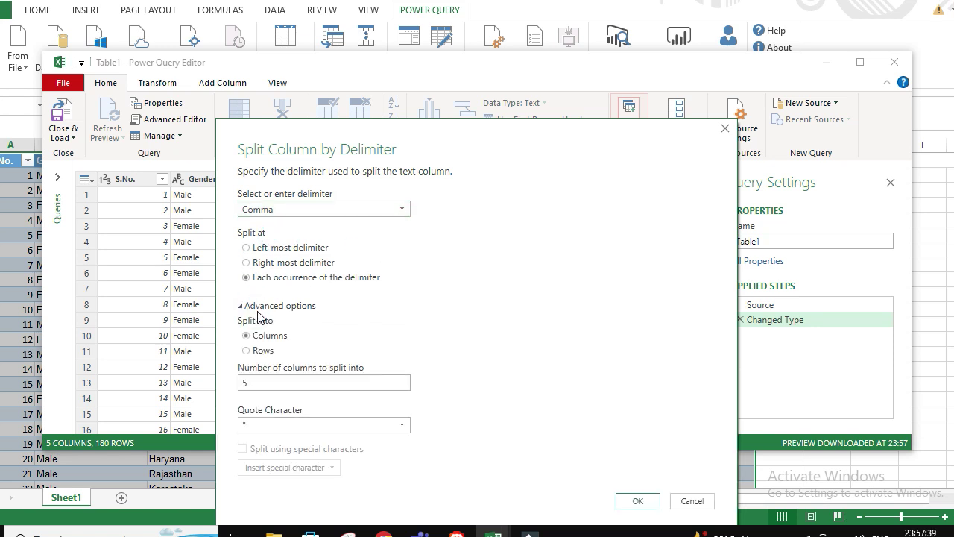
pyautogui.click(246, 351)
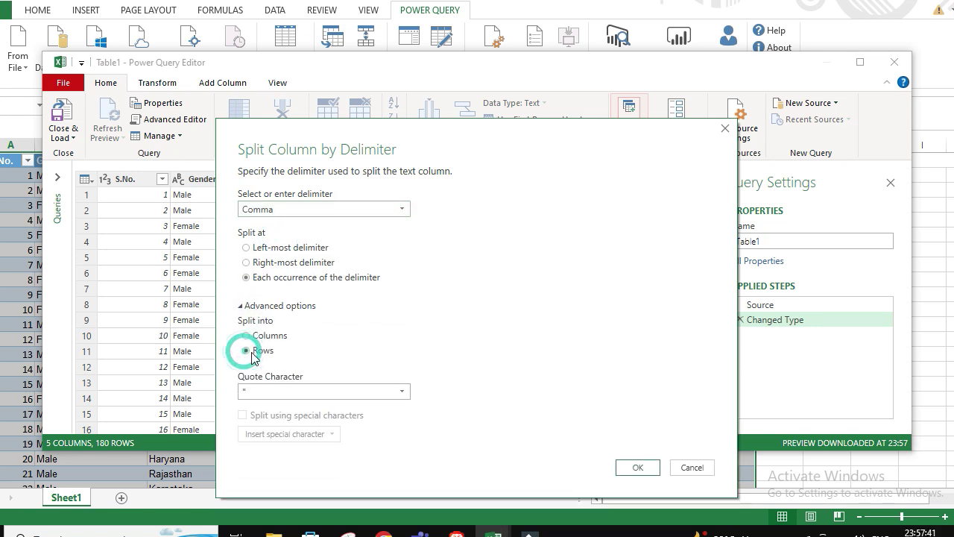
pyautogui.click(624, 471)
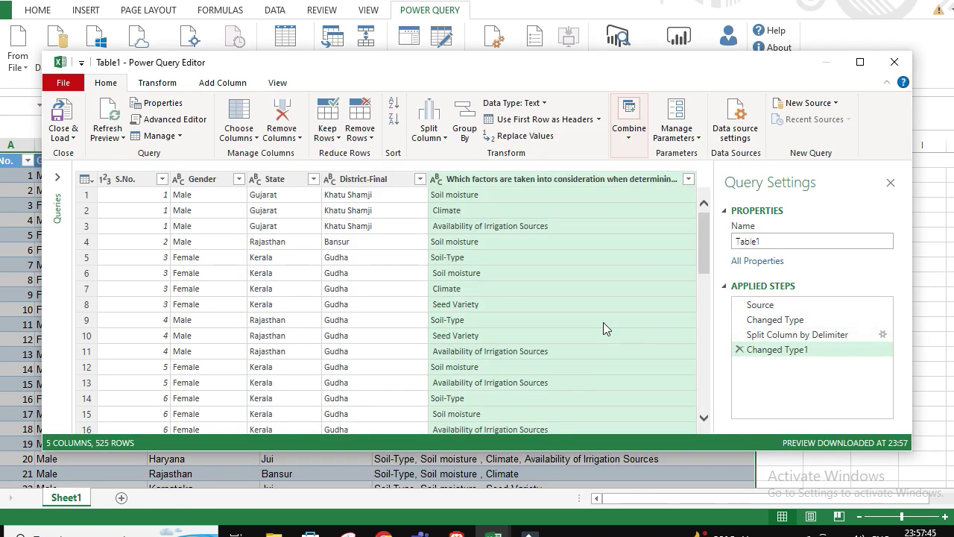
pyautogui.click(69, 111)
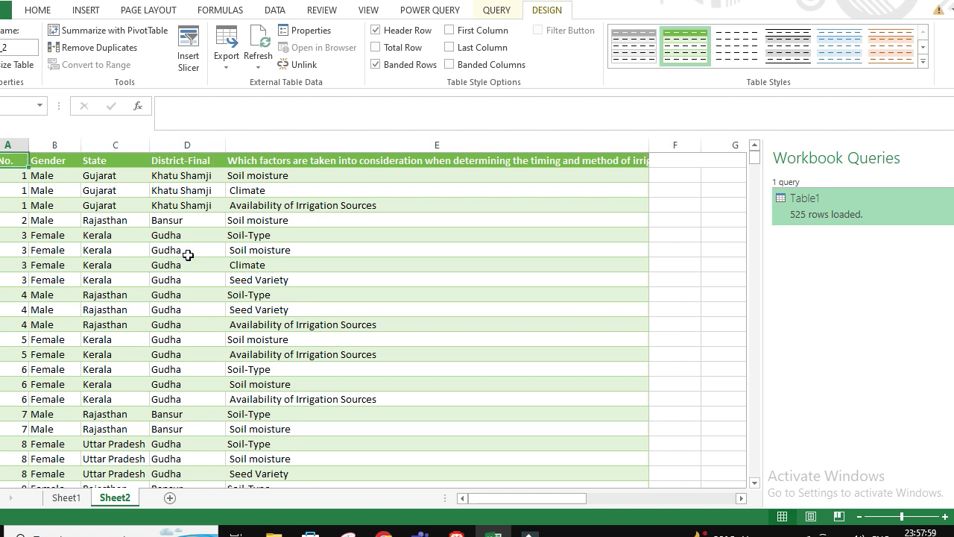
# Step: Compare Sheet1 with the loaded Sheet2 table, confirming the data runs through respondent 180
pyautogui.hotkey('ctrl', 'pageup')
pyautogui.hotkey('ctrl', 'Down')
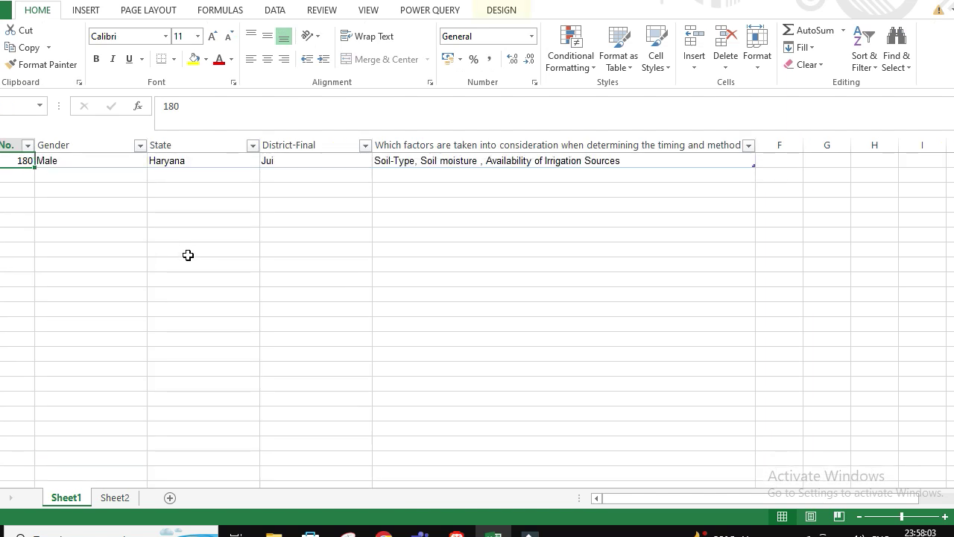
pyautogui.hotkey('ctrl', 'Up')
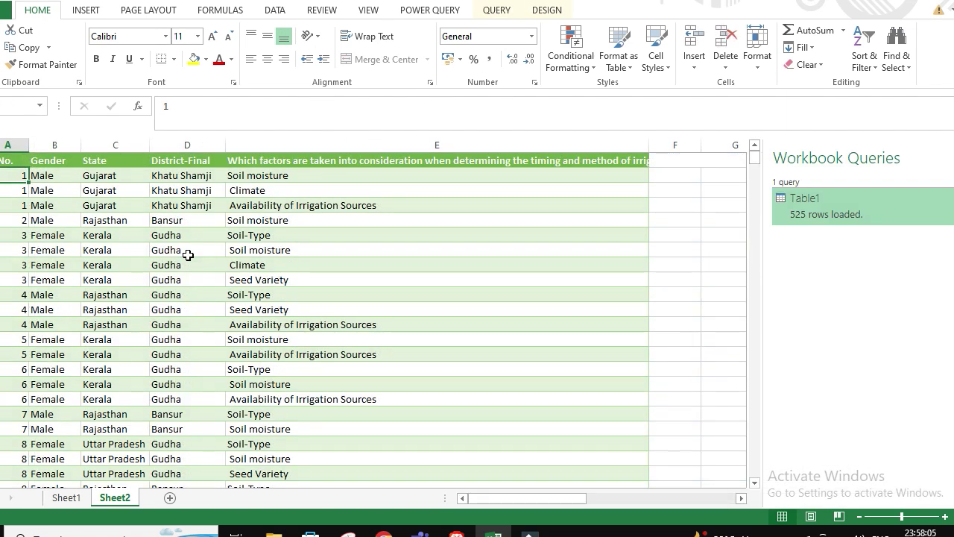
pyautogui.hotkey('ctrl', 'Down')
pyautogui.hotkey('ctrl', 'Up')
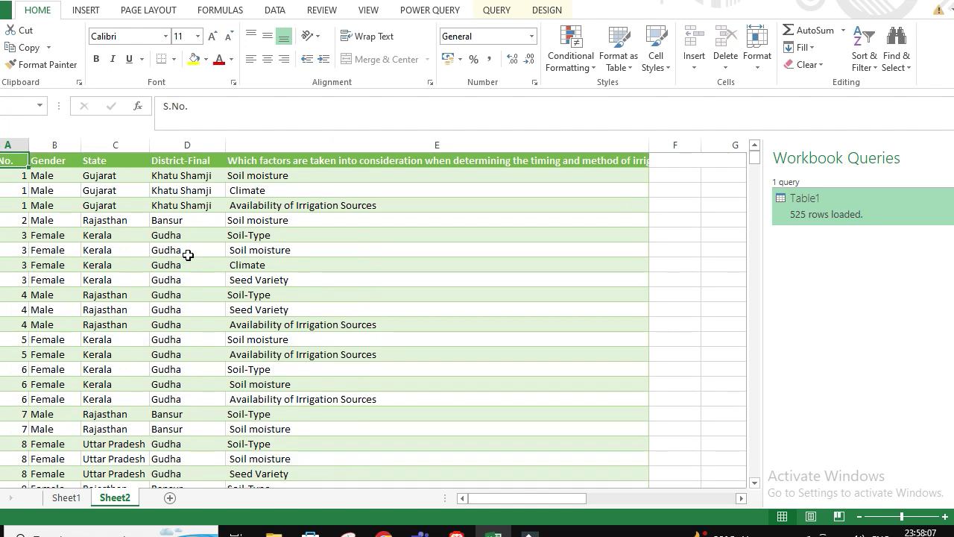
pyautogui.hotkey('ctrl', 'shift', 'Down')
pyautogui.hotkey('ctrl', 'Up')
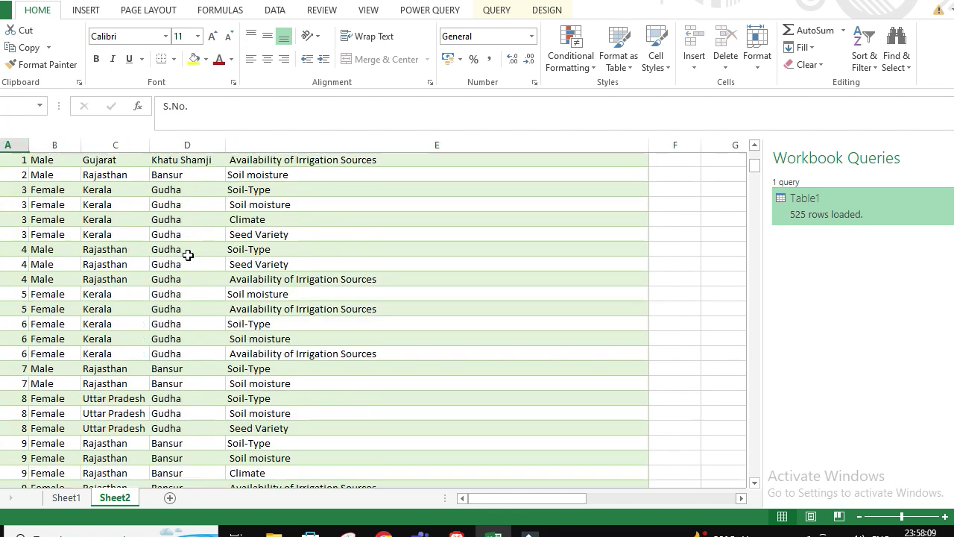
pyautogui.hotkey('ctrl', 'shift', 'Down')
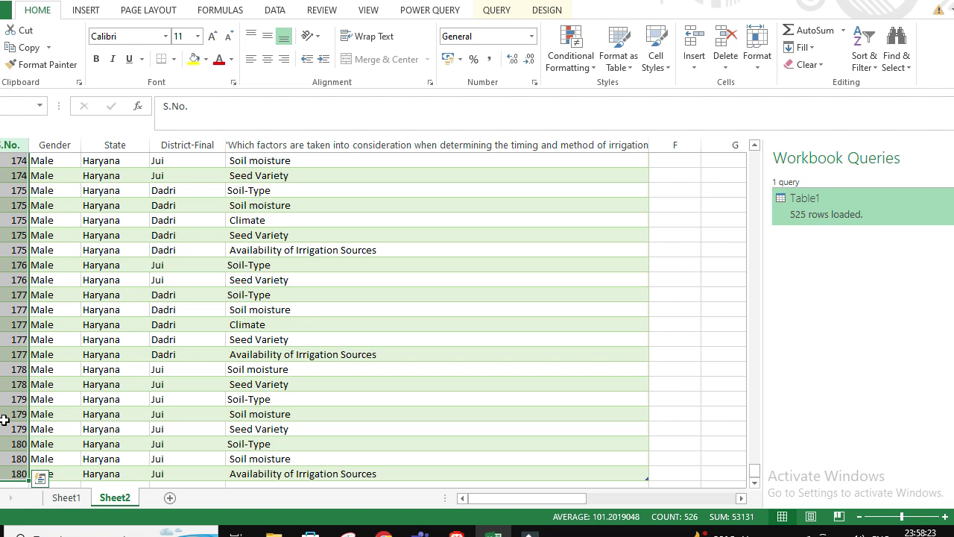
pyautogui.click(366, 322)
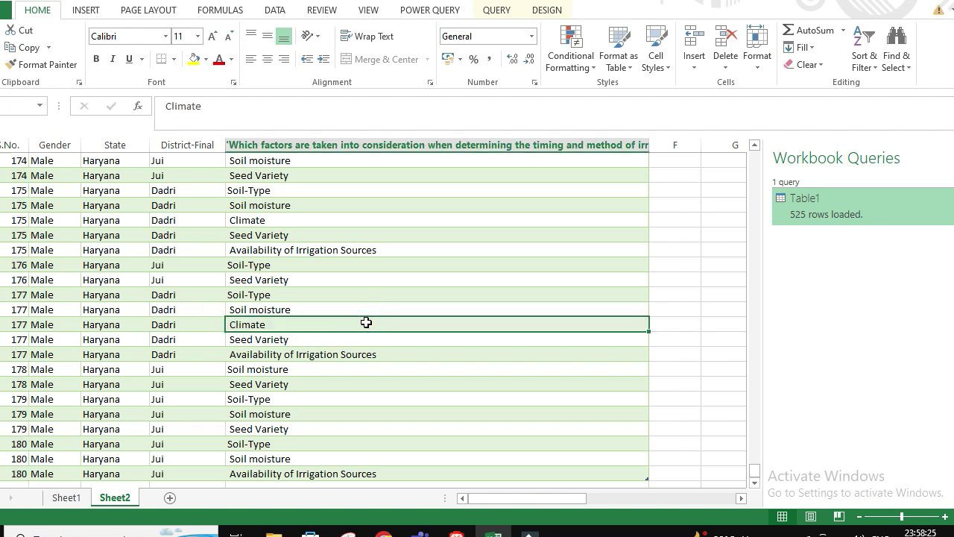
pyautogui.hotkey('ctrl', 'Up')
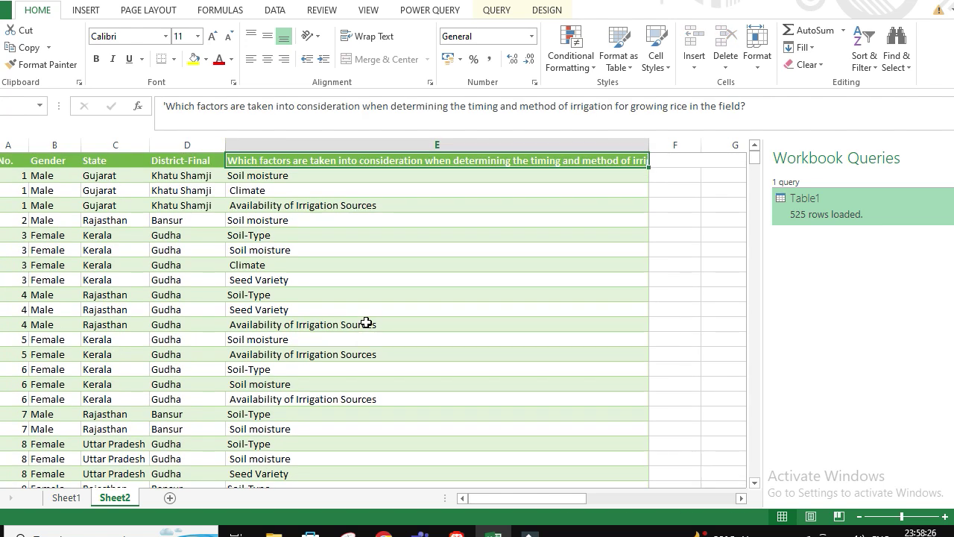
pyautogui.click(46, 202)
pyautogui.click(94, 209)
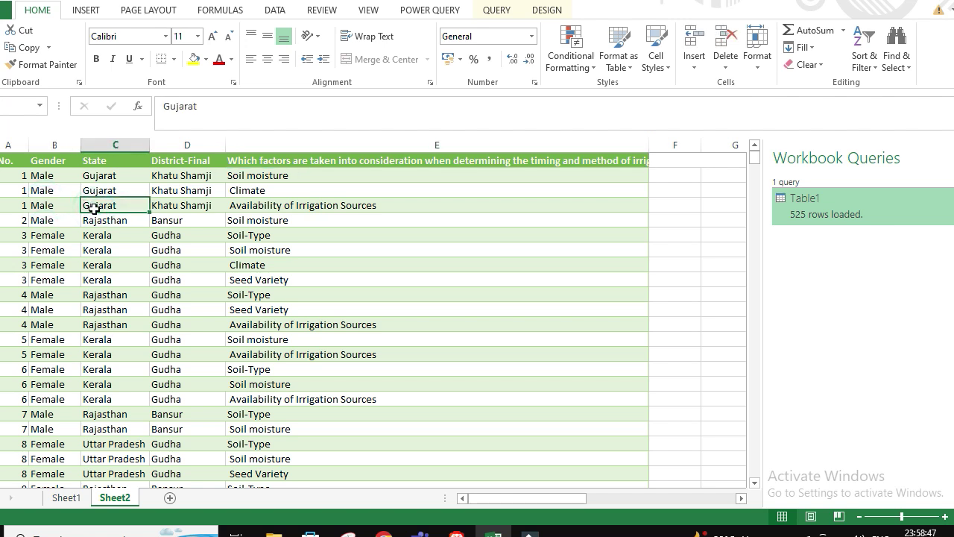